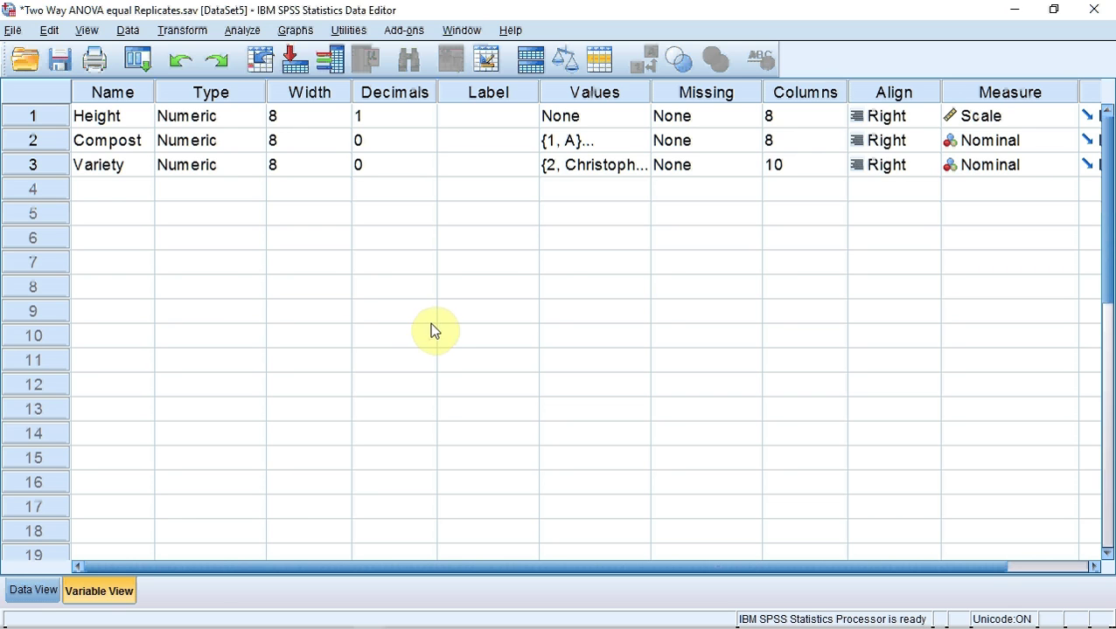
Add the value label 1 = Pip to the Variety variable.
{"action": "double_click", "coordinate": [636, 161]}
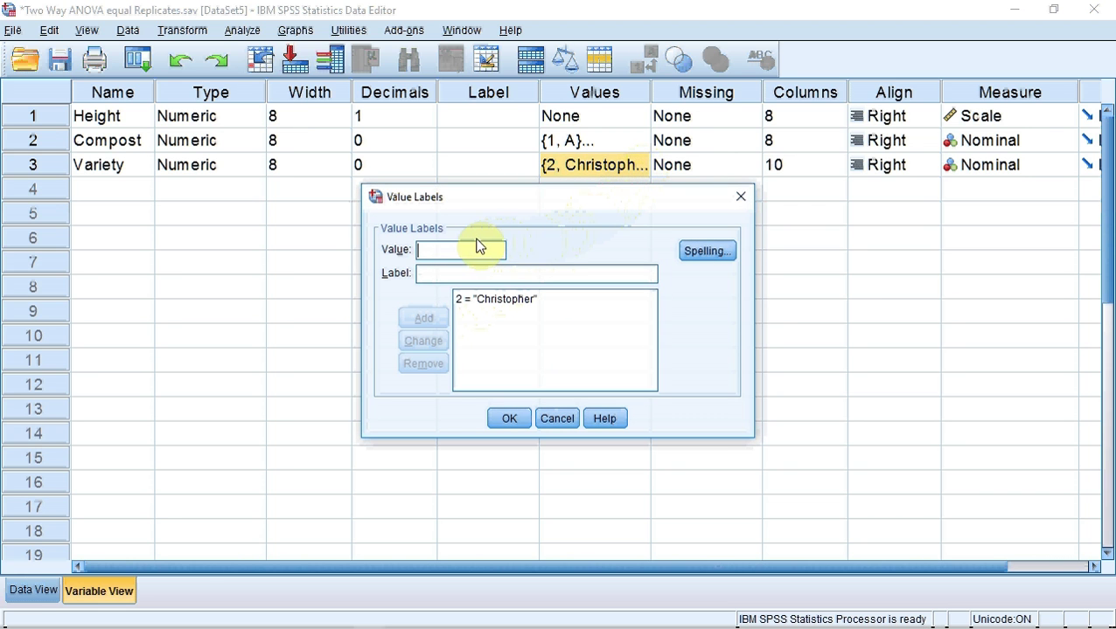
{"action": "type", "text": "1"}
{"action": "left_click", "coordinate": [458, 276]}
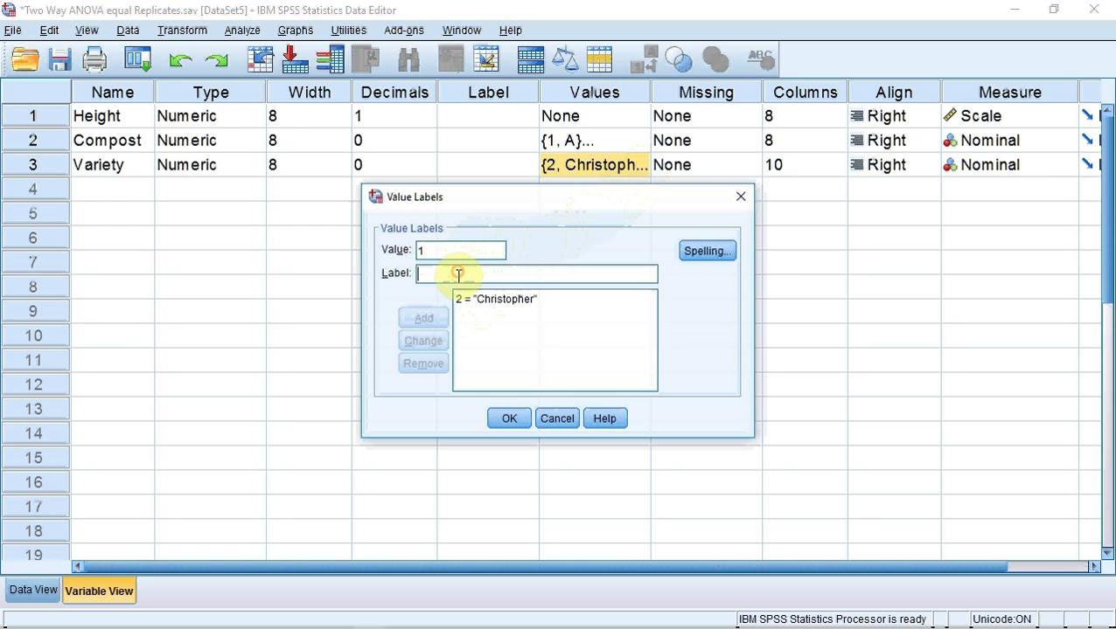
{"action": "type", "text": "Pip"}
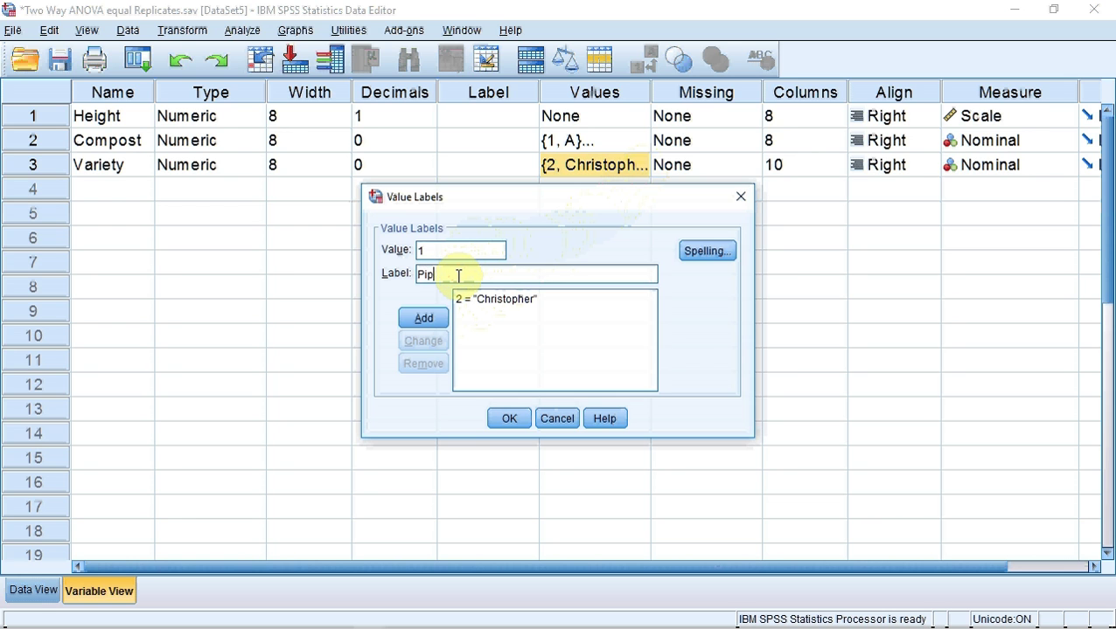
{"action": "left_click", "coordinate": [430, 315]}
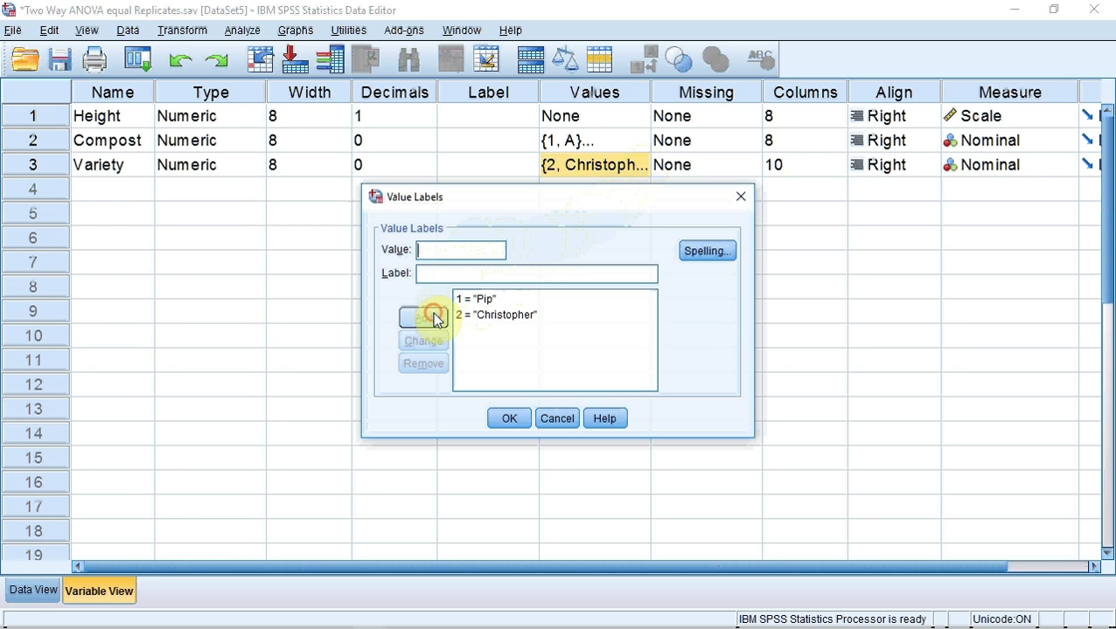
{"action": "left_click", "coordinate": [507, 419]}
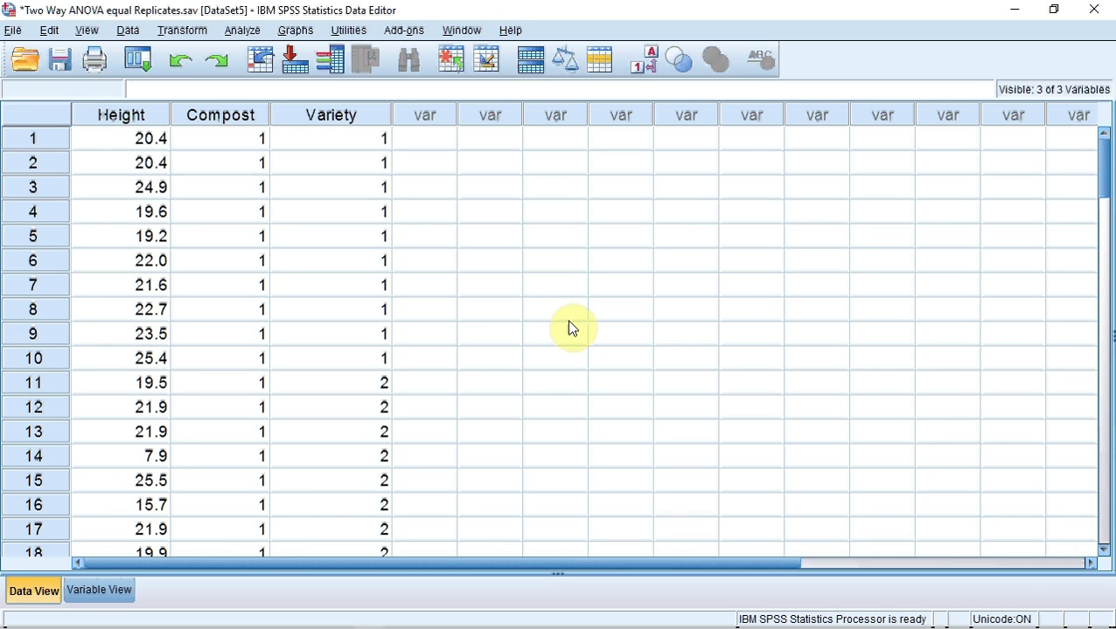
Switch Data View to show value labels such as A, Pip and Christopher instead of codes.
{"action": "left_click", "coordinate": [645, 62]}
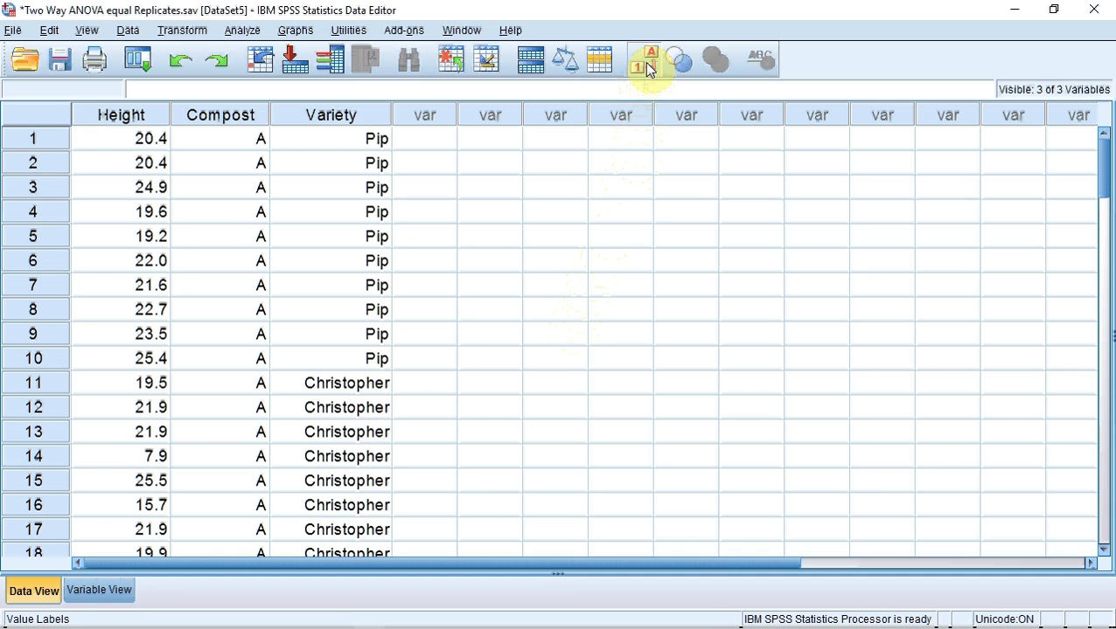
{"action": "left_click", "coordinate": [87, 31]}
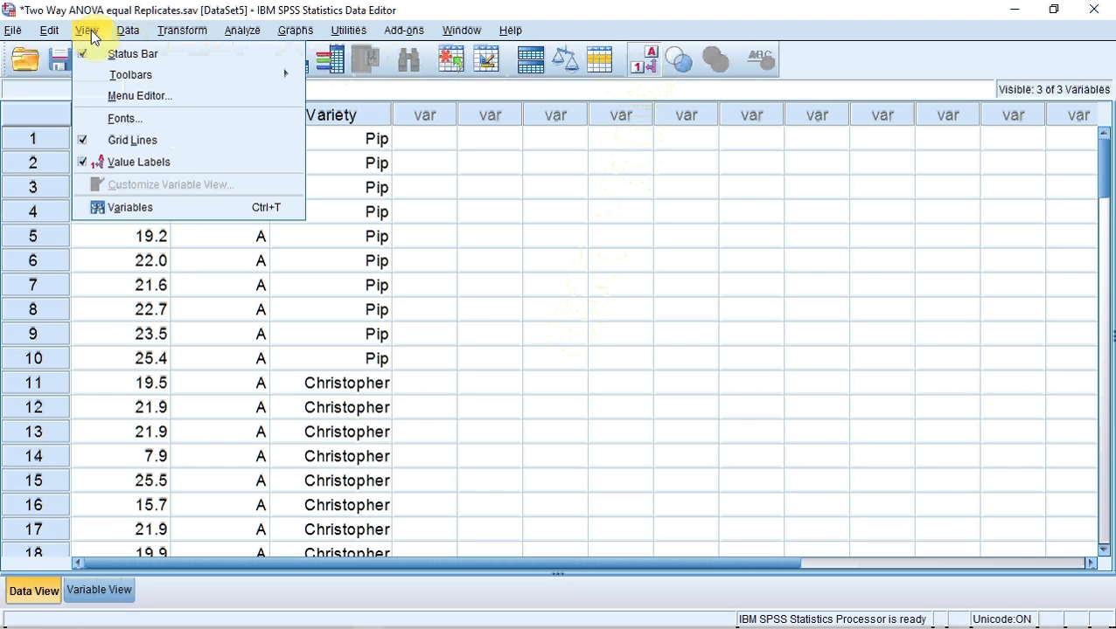
{"action": "left_click", "coordinate": [91, 33]}
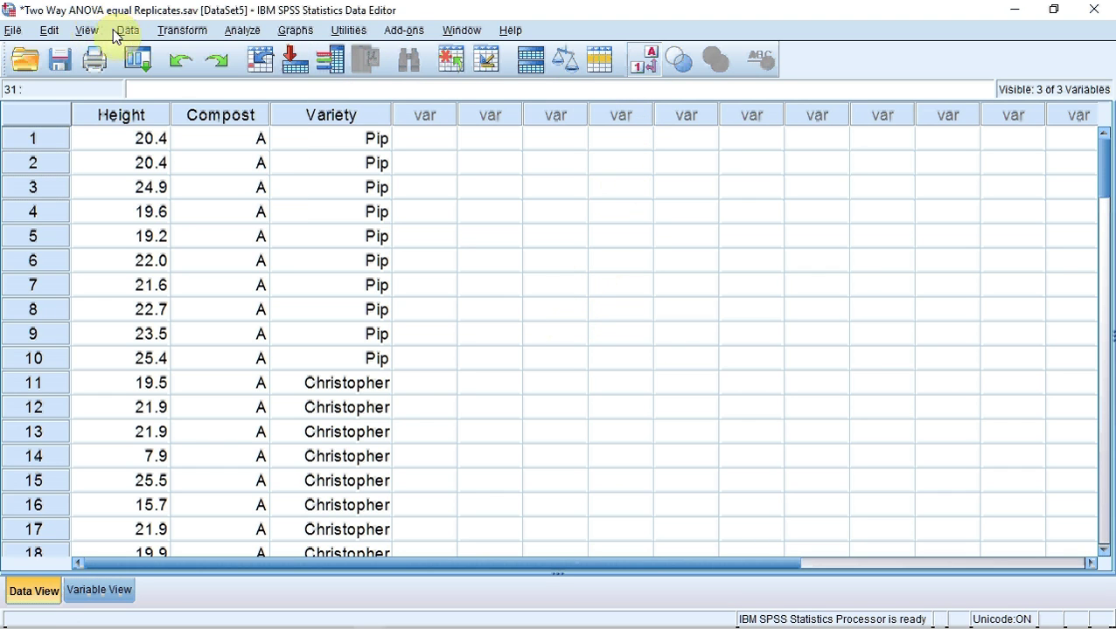
Start a Univariate GLM with Height as dependent and Compost and Variety as fixed factors, then open Model.
{"action": "left_click", "coordinate": [241, 35]}
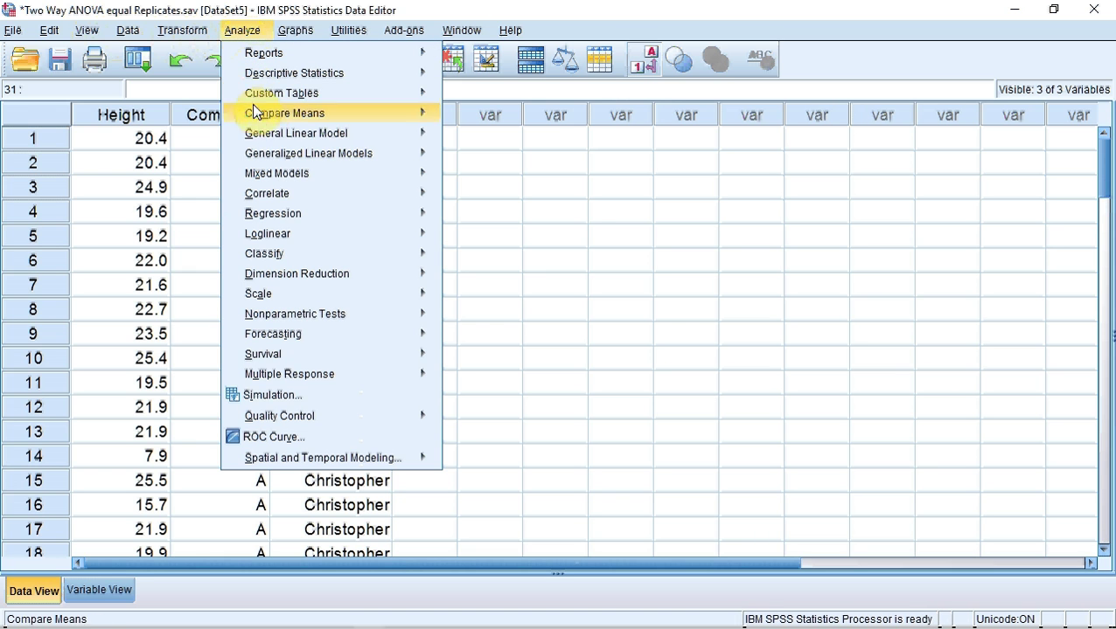
{"action": "mouse_move", "coordinate": [264, 140]}
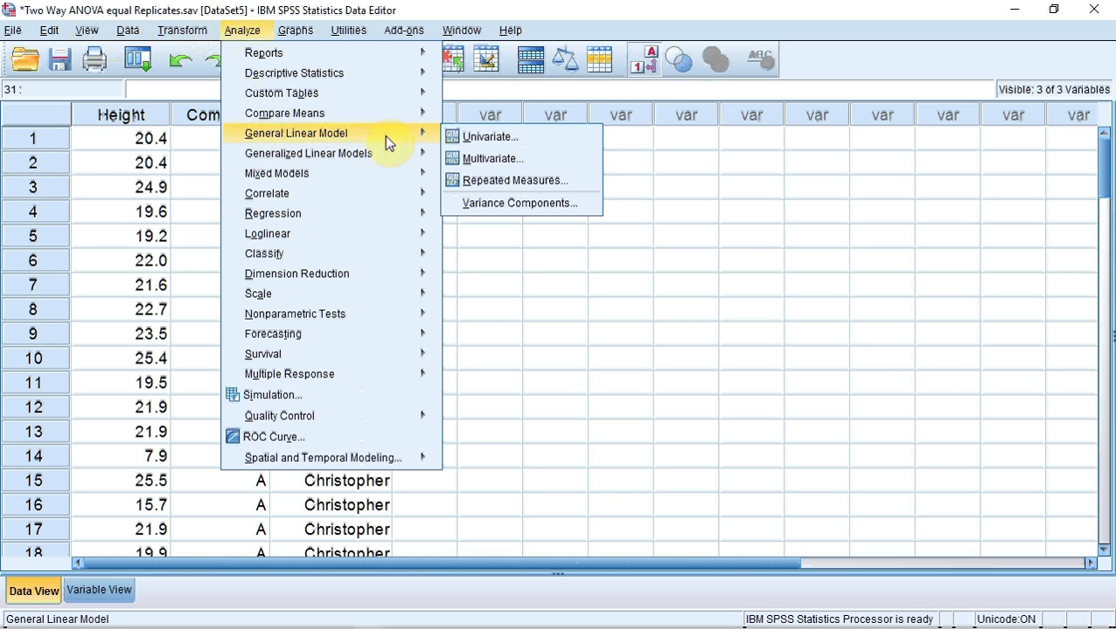
{"action": "left_click", "coordinate": [486, 143]}
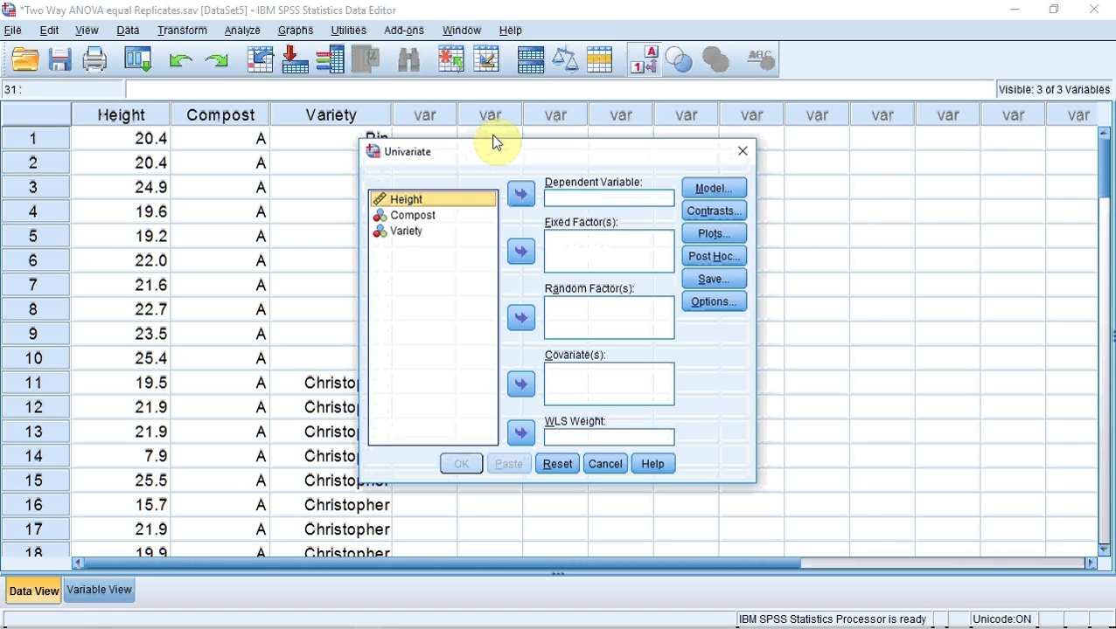
{"action": "left_click", "coordinate": [466, 202]}
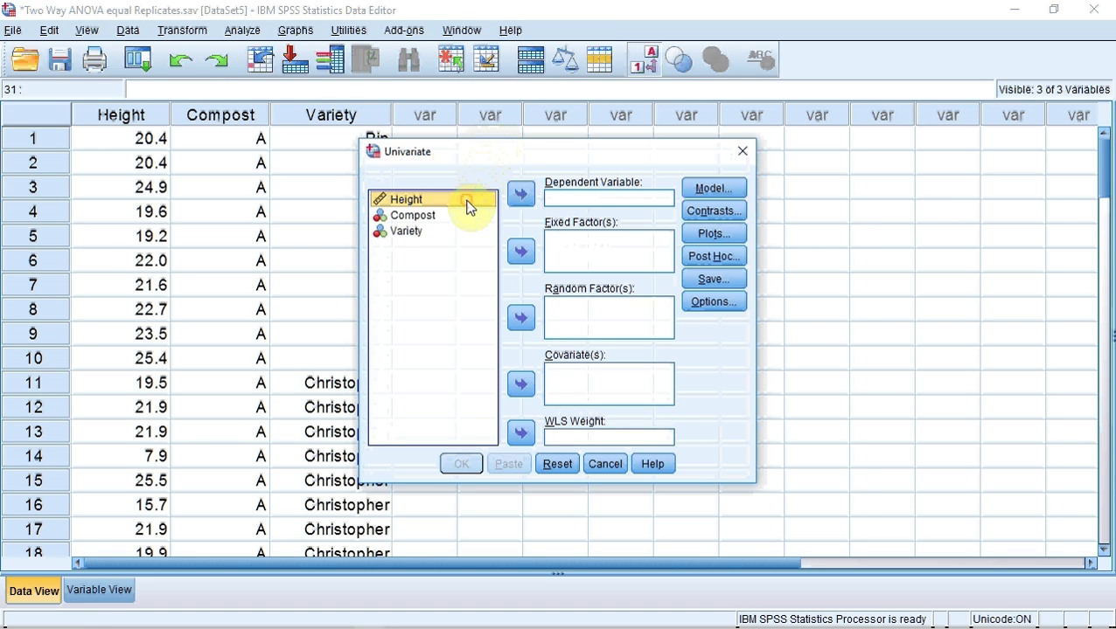
{"action": "left_click", "coordinate": [521, 198]}
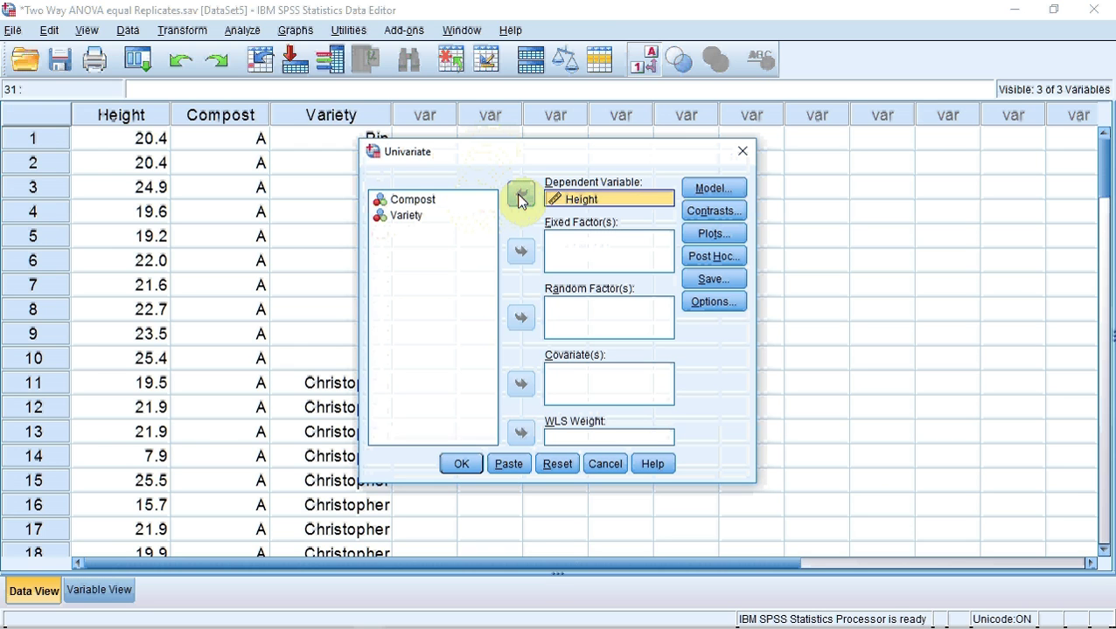
{"action": "left_click", "coordinate": [428, 203]}
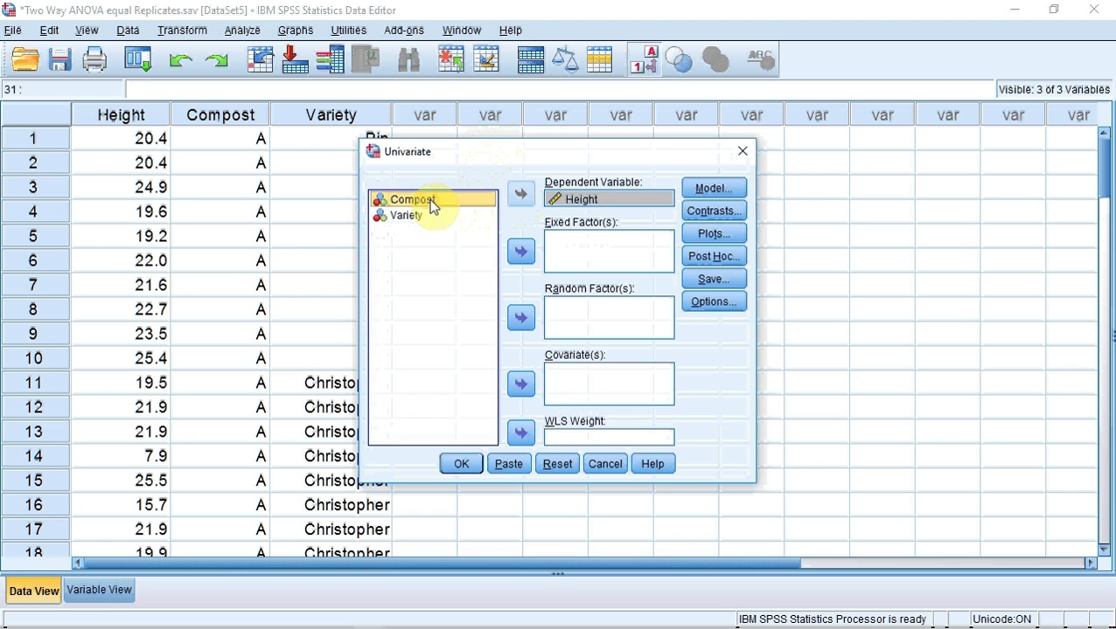
{"action": "left_click", "coordinate": [519, 254]}
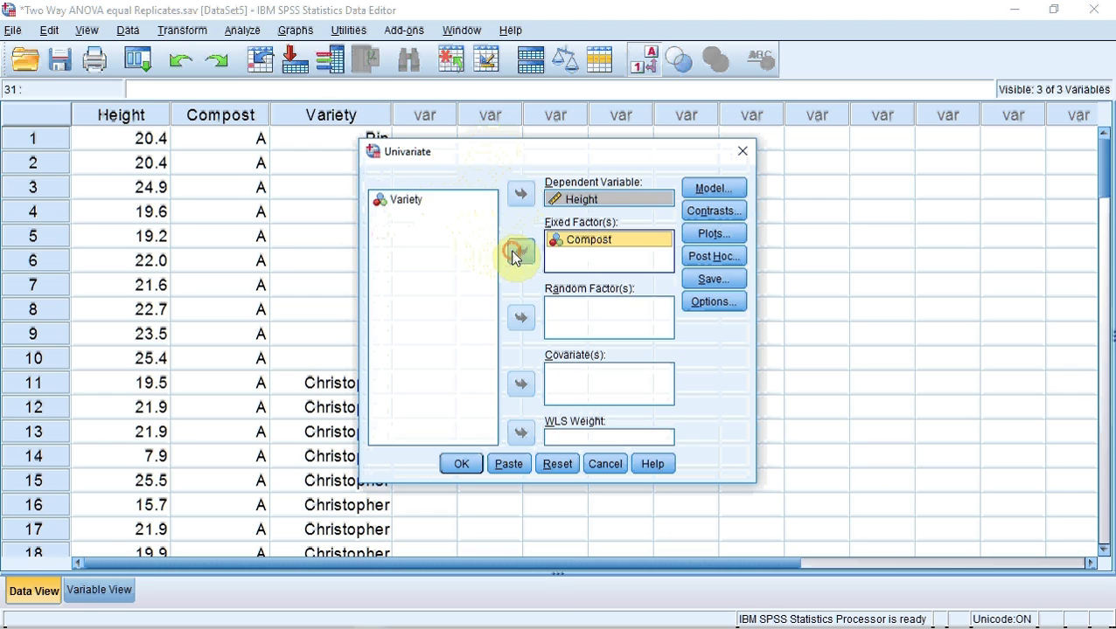
{"action": "left_click", "coordinate": [416, 203]}
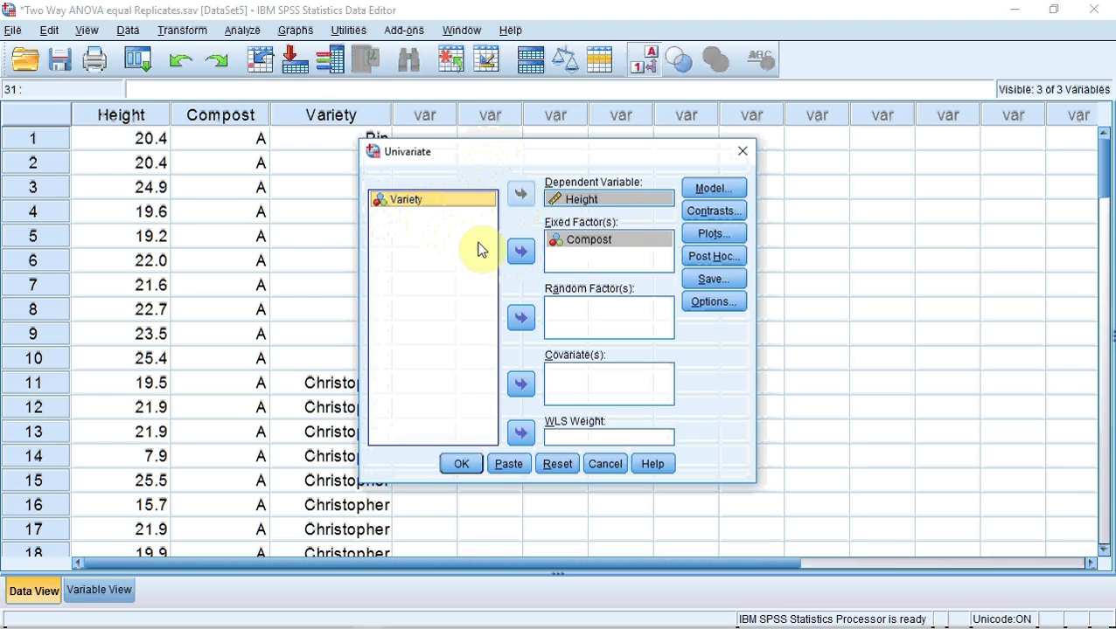
{"action": "left_click", "coordinate": [520, 253]}
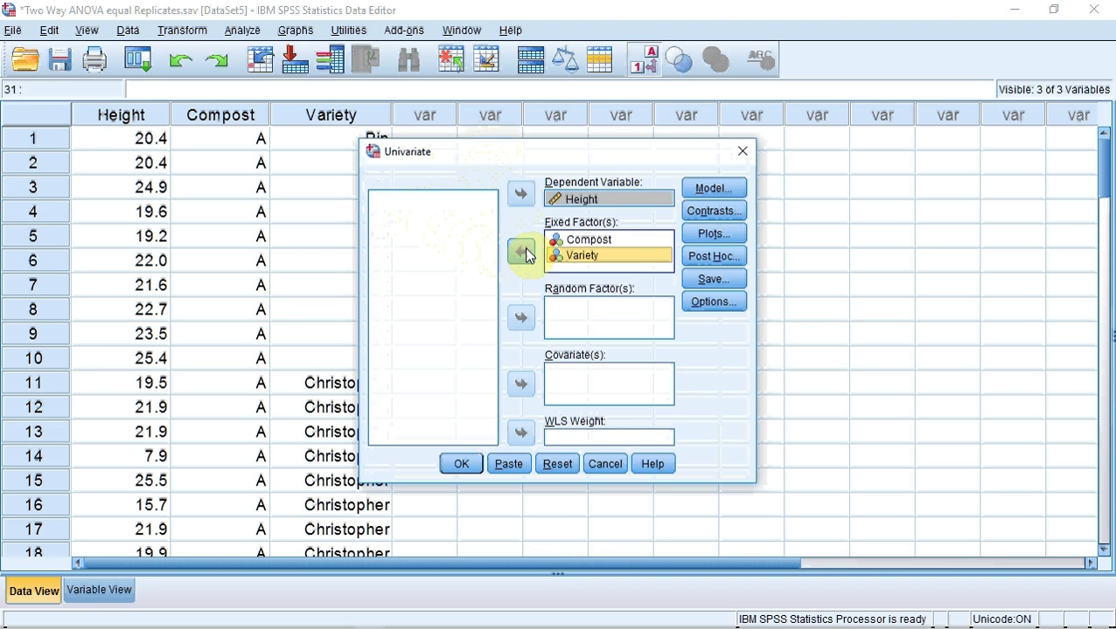
{"action": "left_click", "coordinate": [699, 190]}
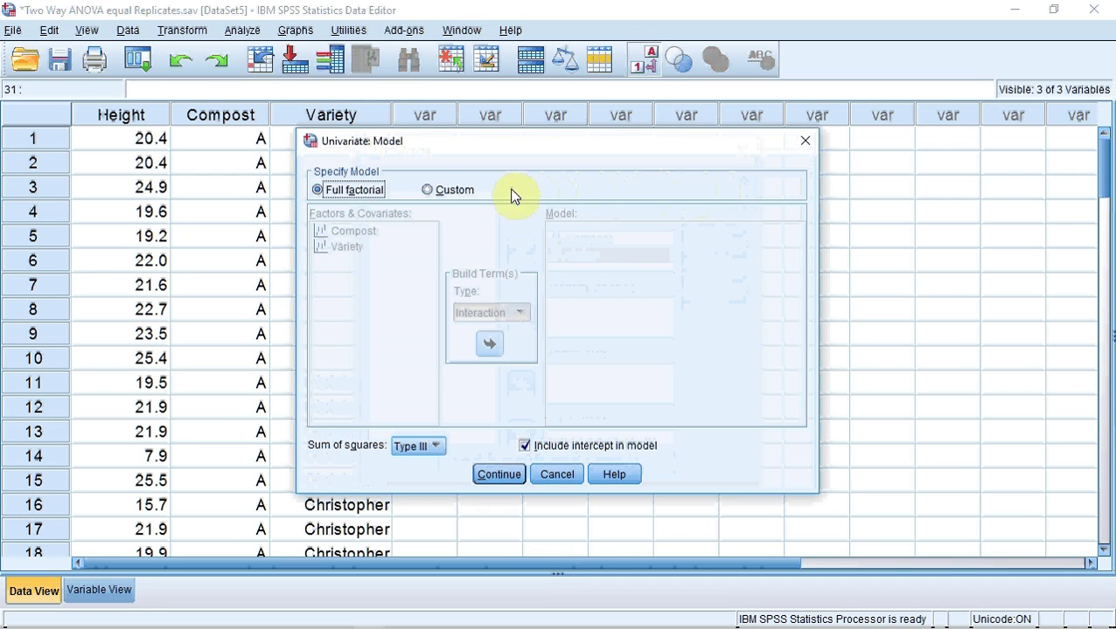
Make the model Custom with Compost and Variety as main effects.
{"action": "left_click", "coordinate": [427, 190]}
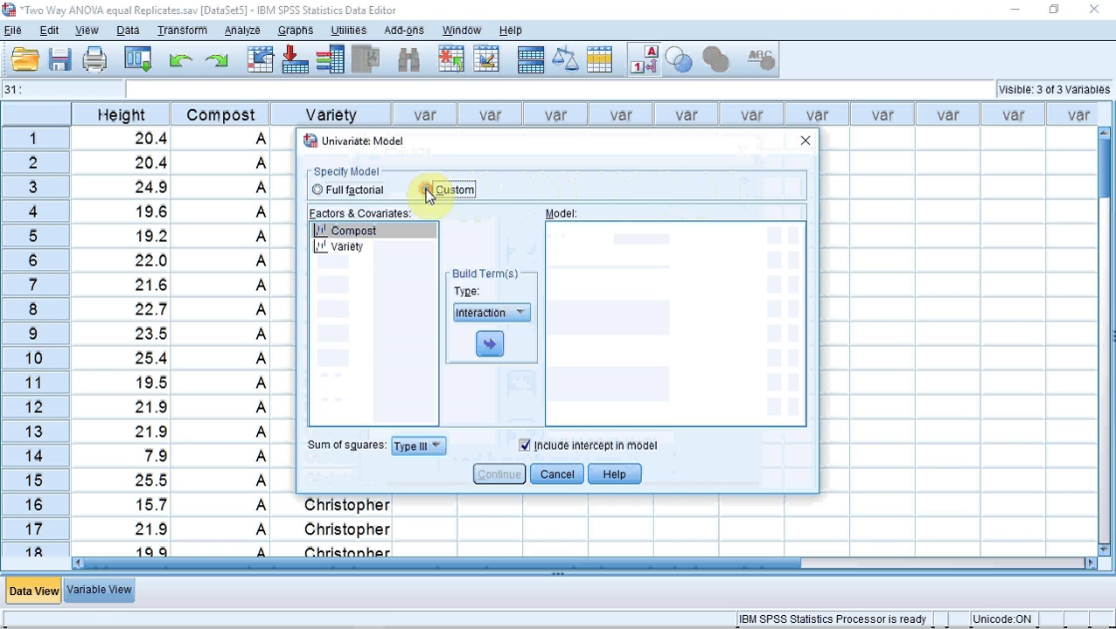
{"action": "left_click", "coordinate": [518, 313]}
{"action": "left_click", "coordinate": [490, 348]}
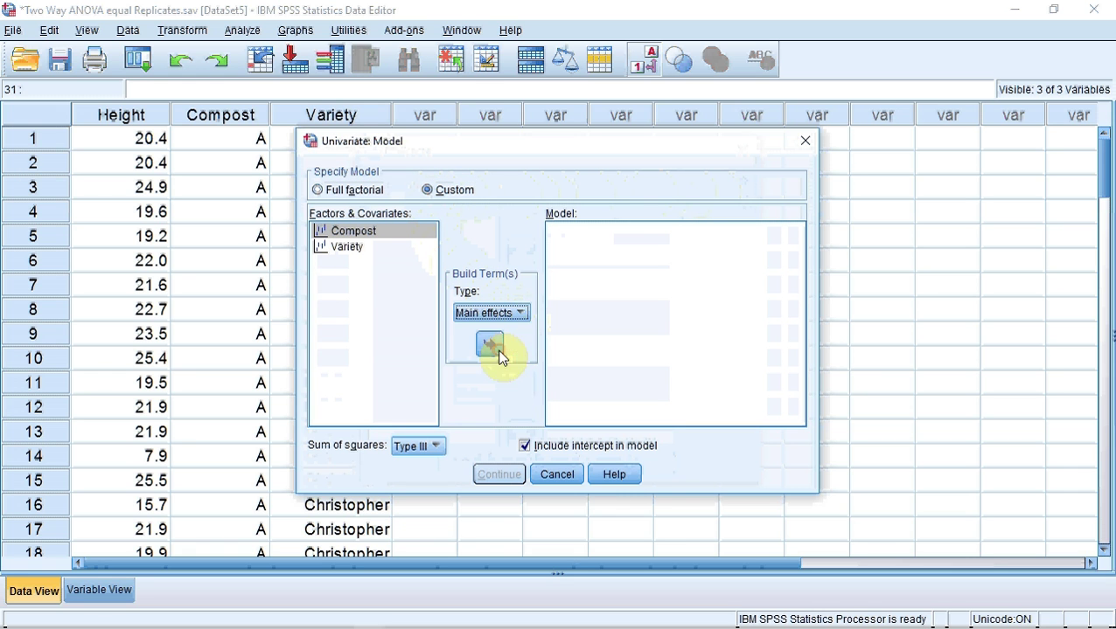
{"action": "left_click", "coordinate": [355, 233]}
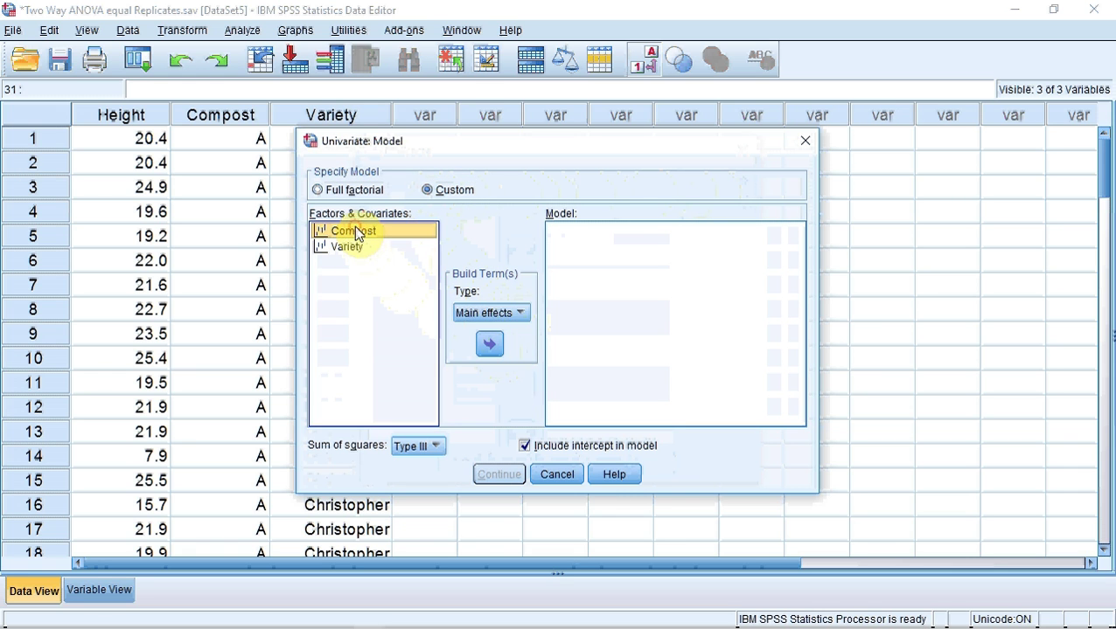
{"action": "left_click", "coordinate": [489, 347]}
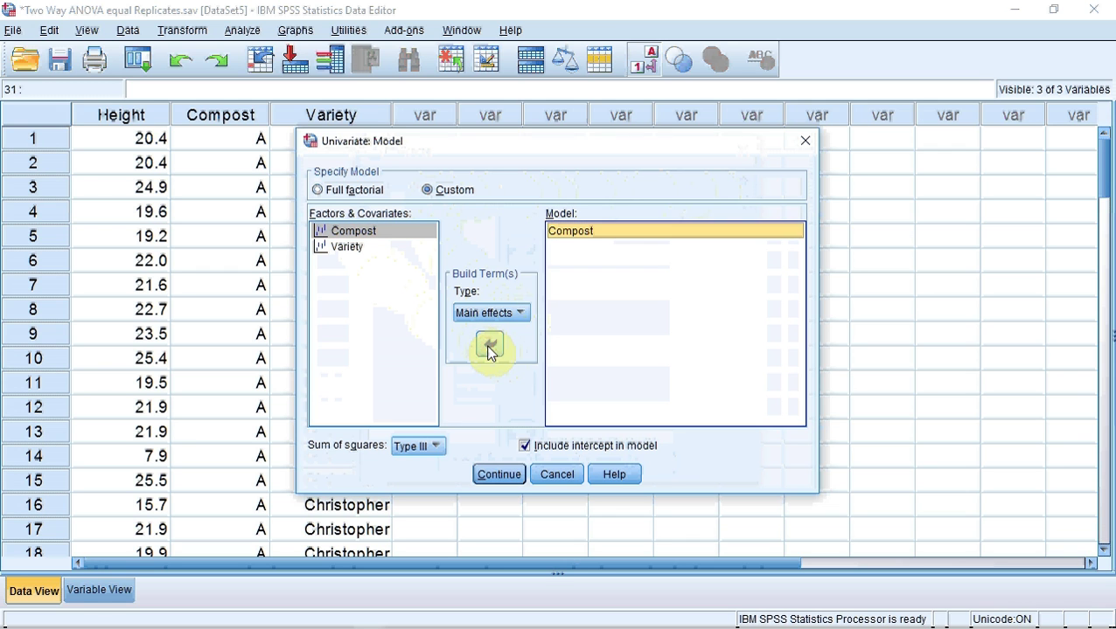
{"action": "left_click", "coordinate": [348, 250]}
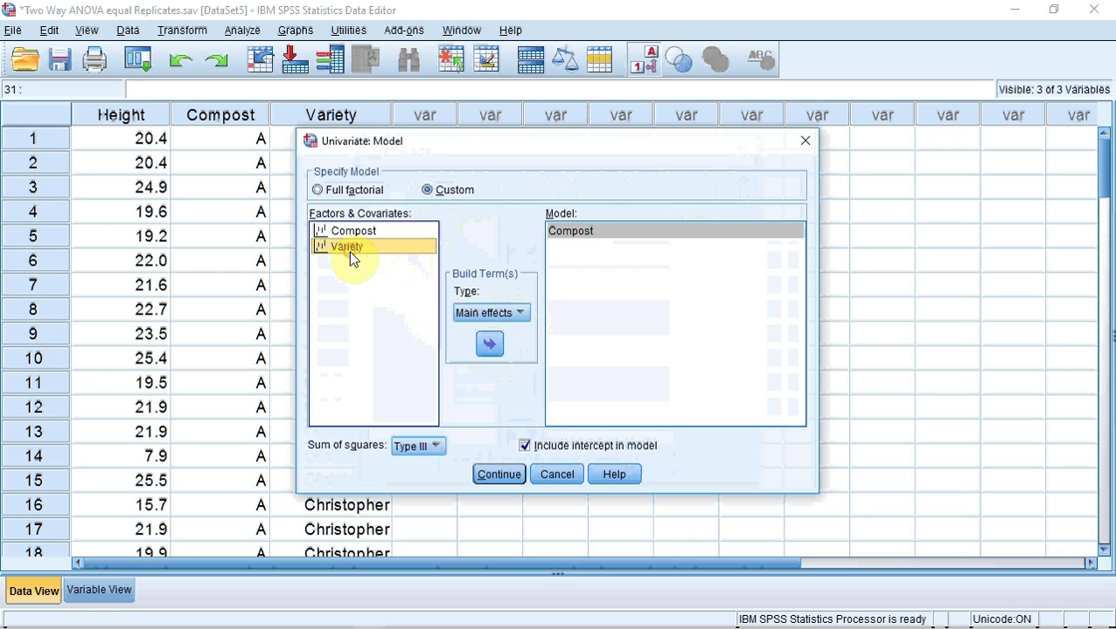
{"action": "left_click", "coordinate": [486, 348]}
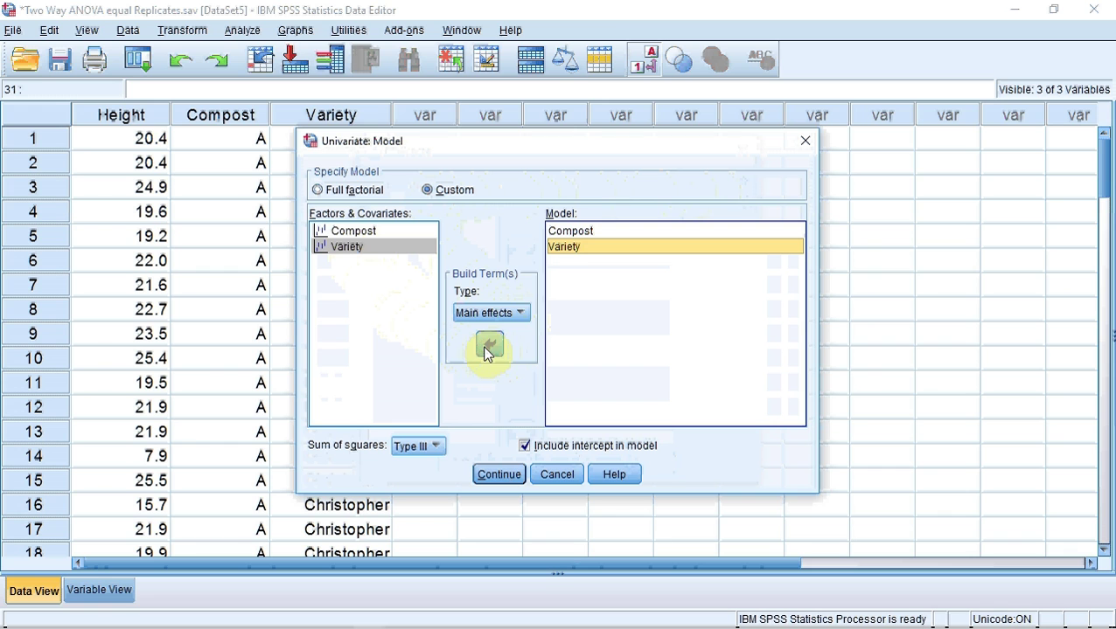
Add the Compost*Variety interaction term and confirm the custom model.
{"action": "left_click", "coordinate": [518, 315]}
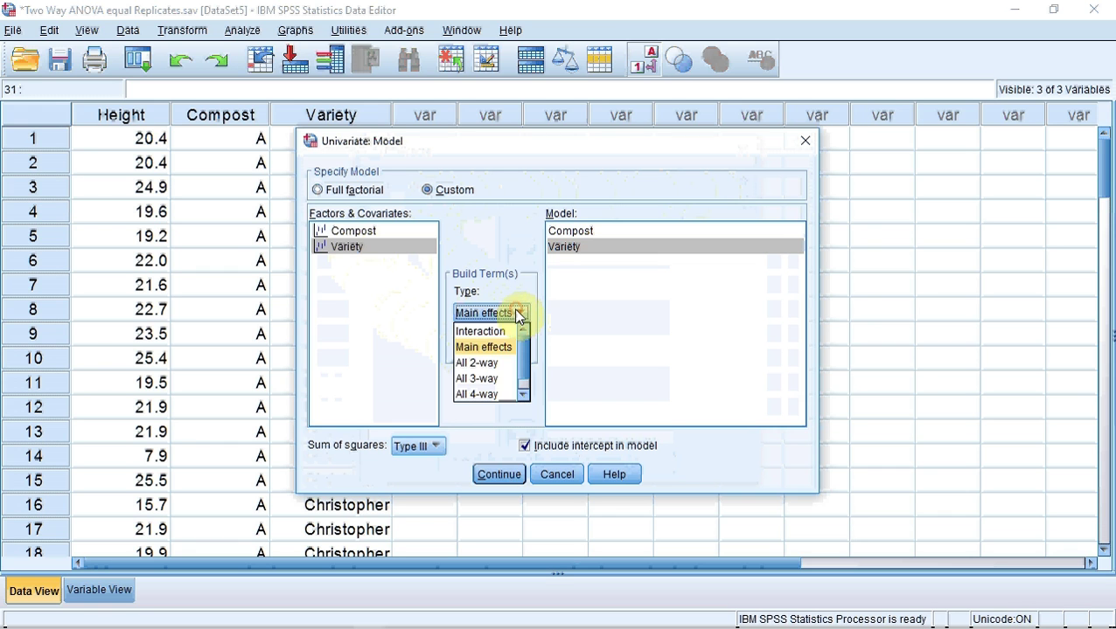
{"action": "left_click", "coordinate": [486, 329]}
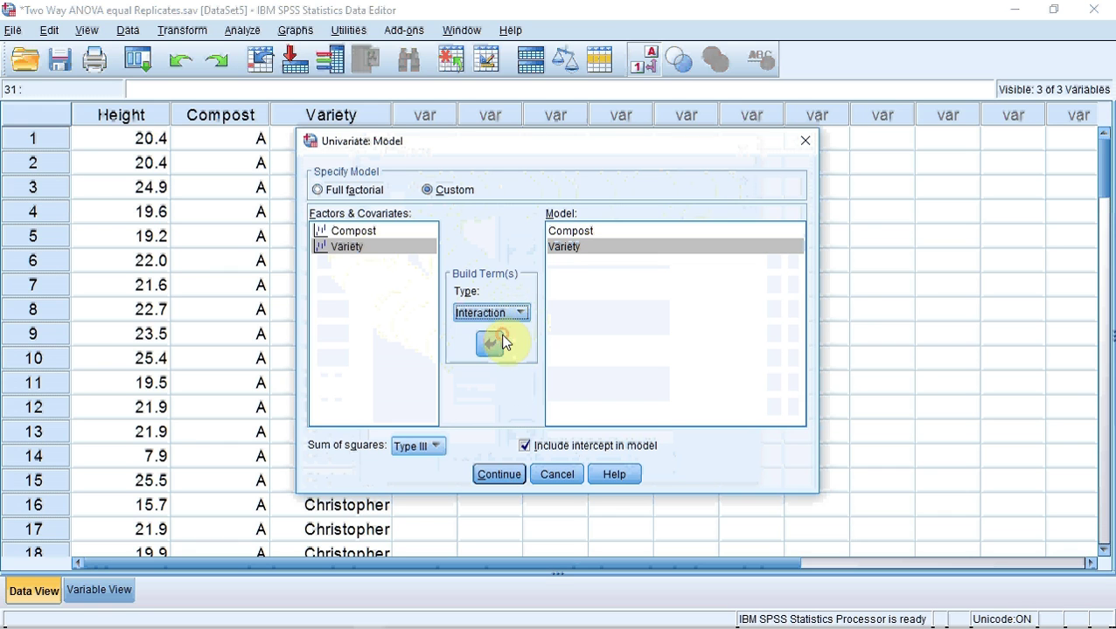
{"action": "left_click", "coordinate": [373, 232]}
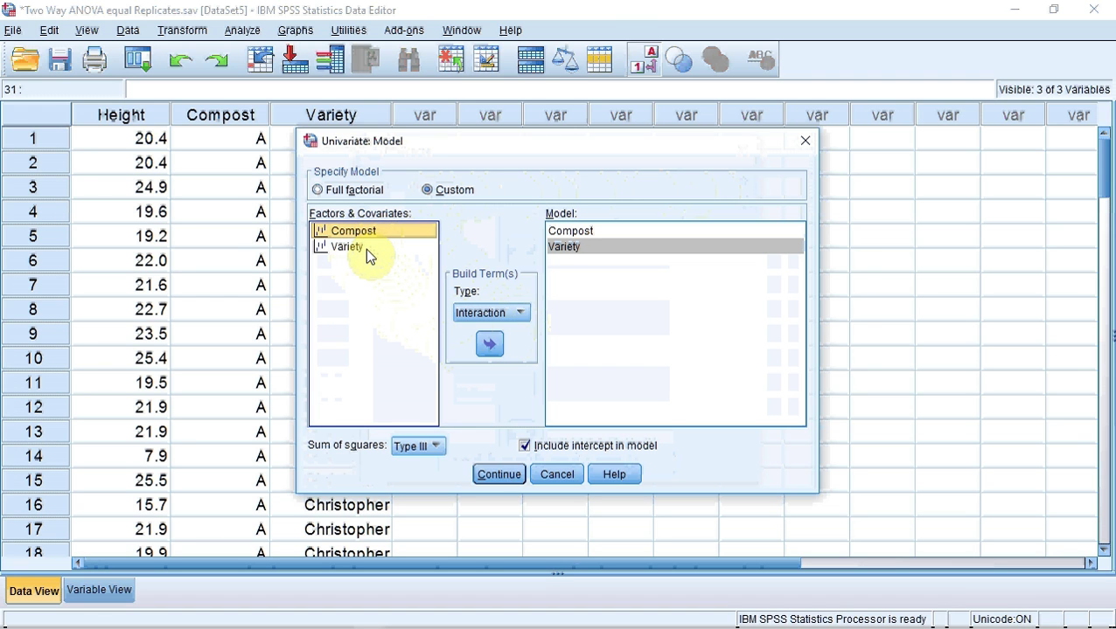
{"action": "left_click", "coordinate": [365, 248], "text": "ctrl"}
{"action": "left_click", "coordinate": [365, 247], "text": "ctrl"}
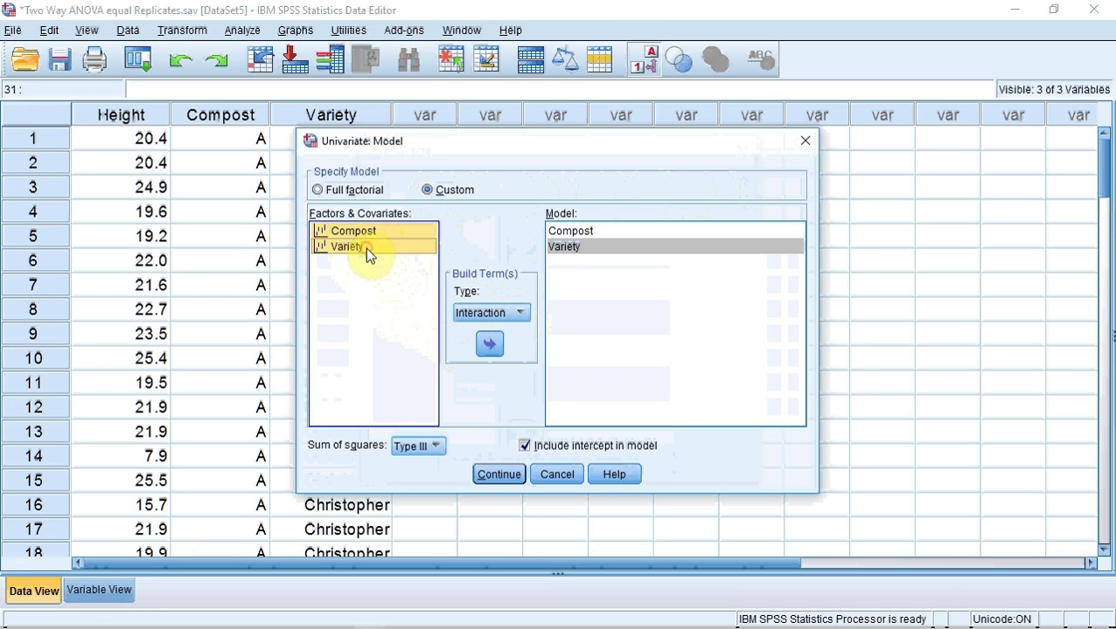
{"action": "left_click", "coordinate": [489, 347]}
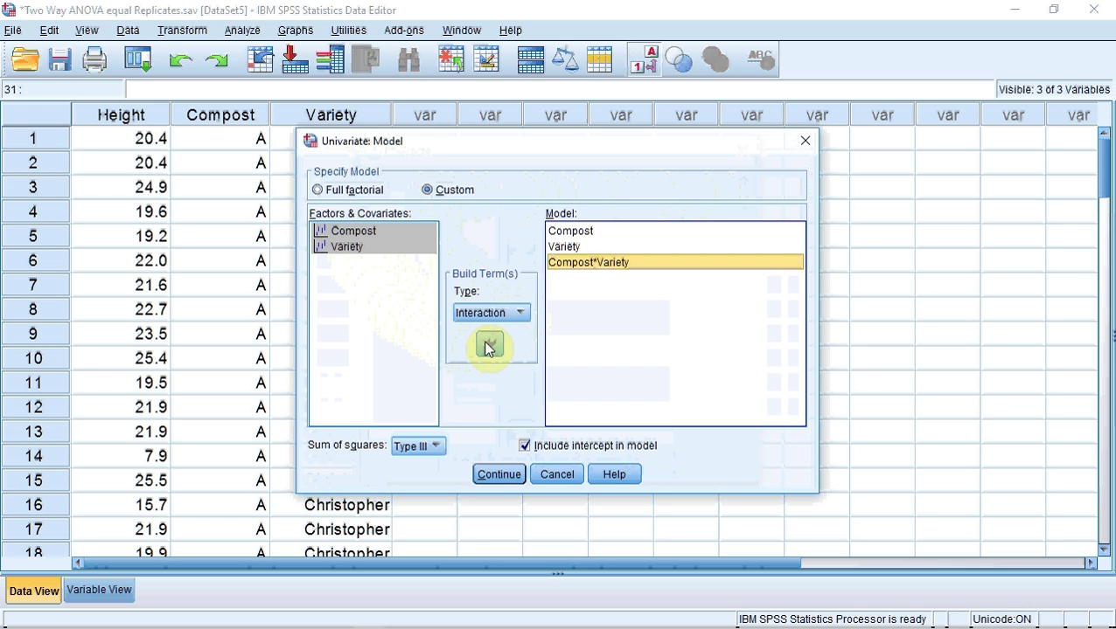
{"action": "left_click", "coordinate": [498, 473]}
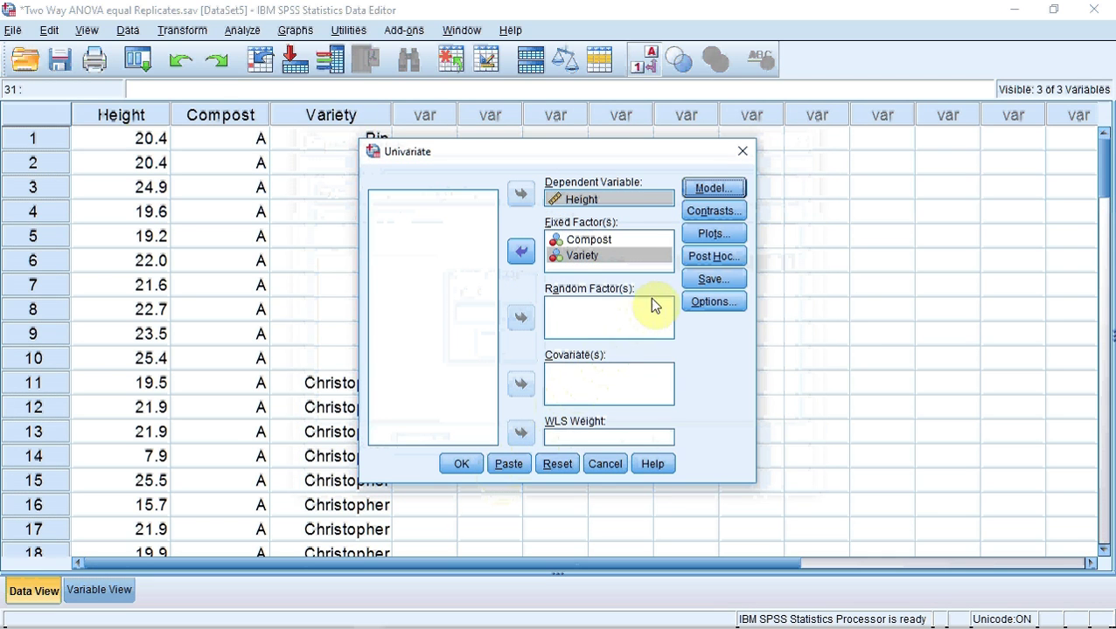
Request Tukey post hoc tests for Compost.
{"action": "left_click", "coordinate": [713, 256]}
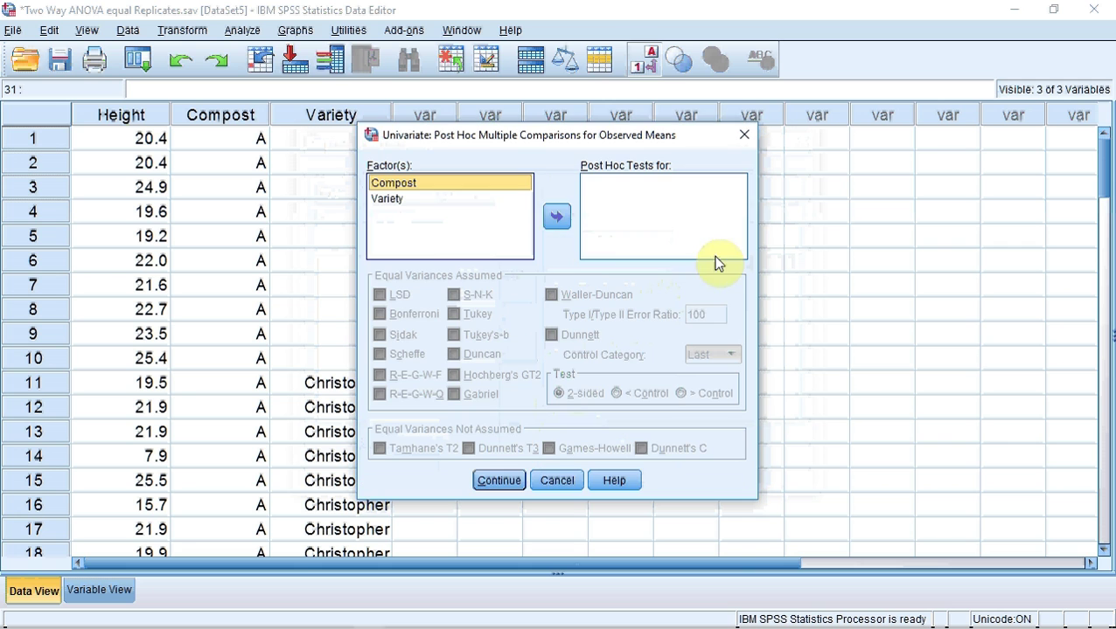
{"action": "left_click", "coordinate": [429, 182]}
{"action": "left_click", "coordinate": [559, 220]}
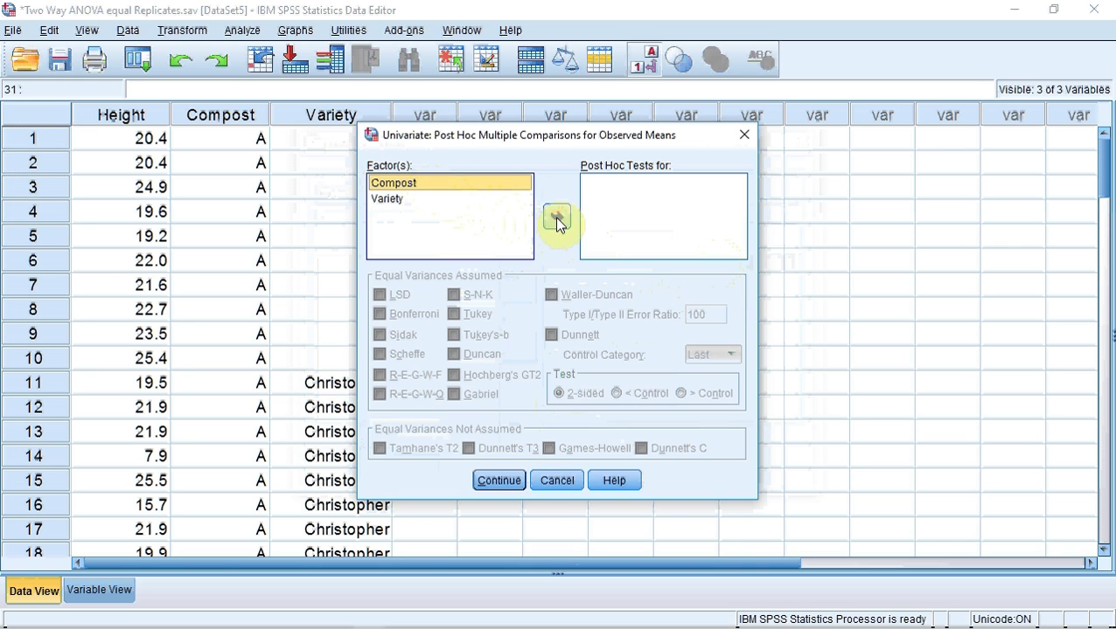
{"action": "left_click", "coordinate": [557, 219]}
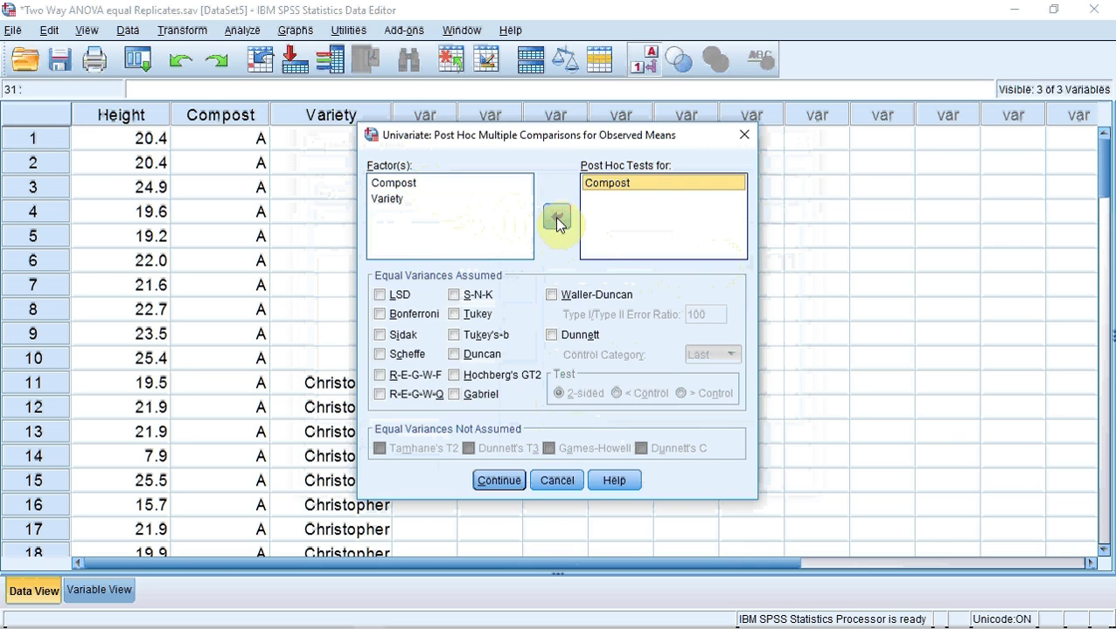
{"action": "left_click", "coordinate": [454, 315]}
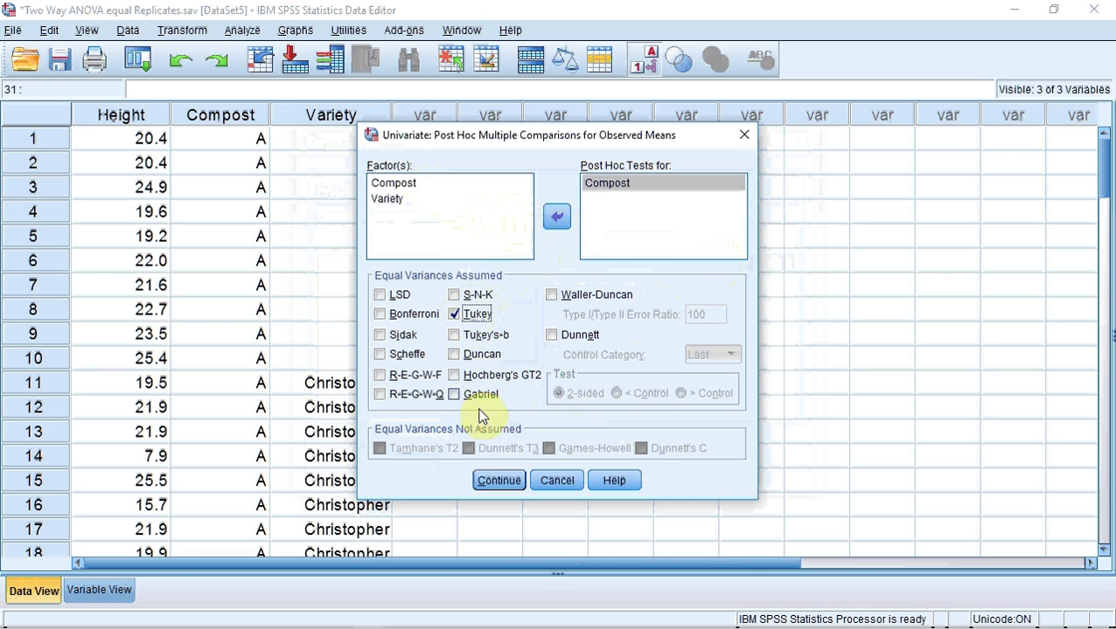
{"action": "left_click", "coordinate": [494, 480]}
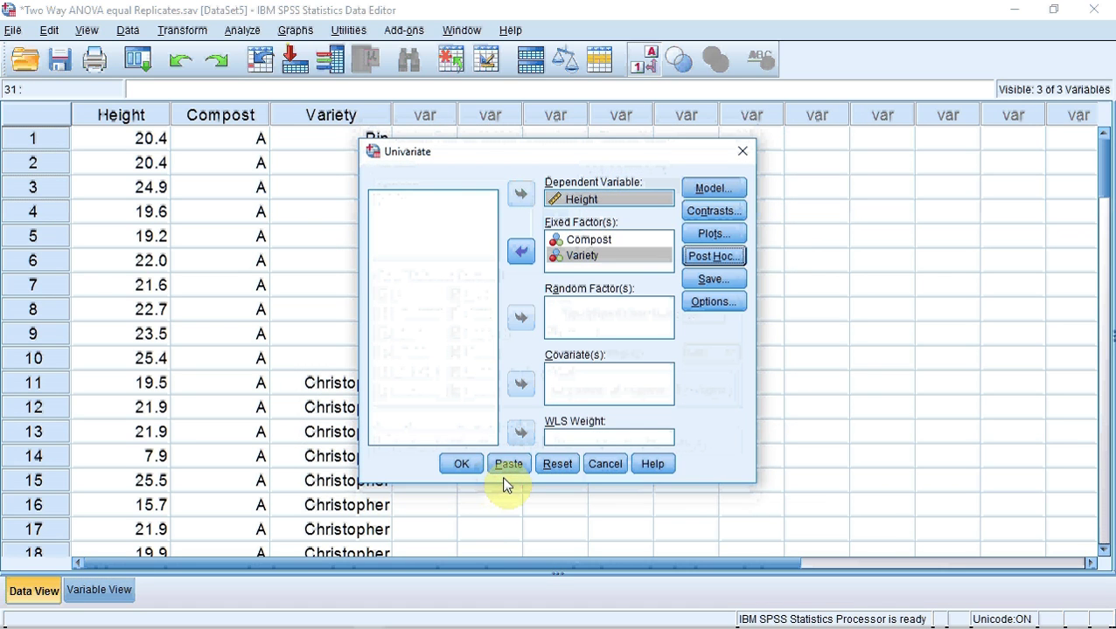
Run the two-way ANOVA and open the results in the Output Viewer.
{"action": "left_click", "coordinate": [461, 466]}
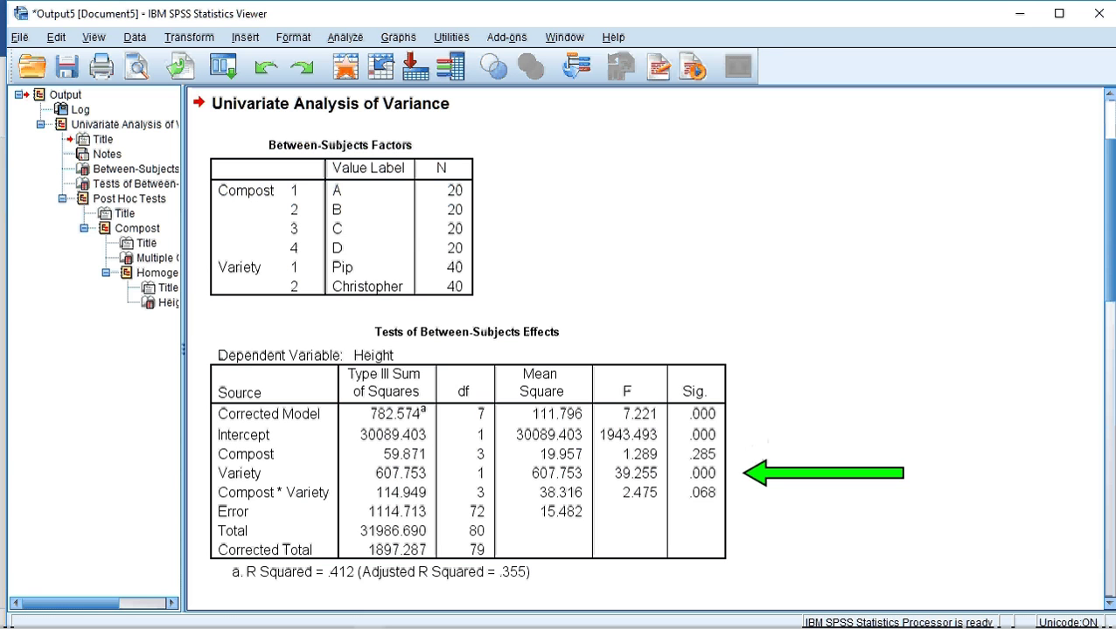
Inspect the exact Sig. values in the Between-Subjects Effects table, then scroll to Tukey's Multiple Comparisons for Compost.
{"action": "left_click", "coordinate": [468, 455]}
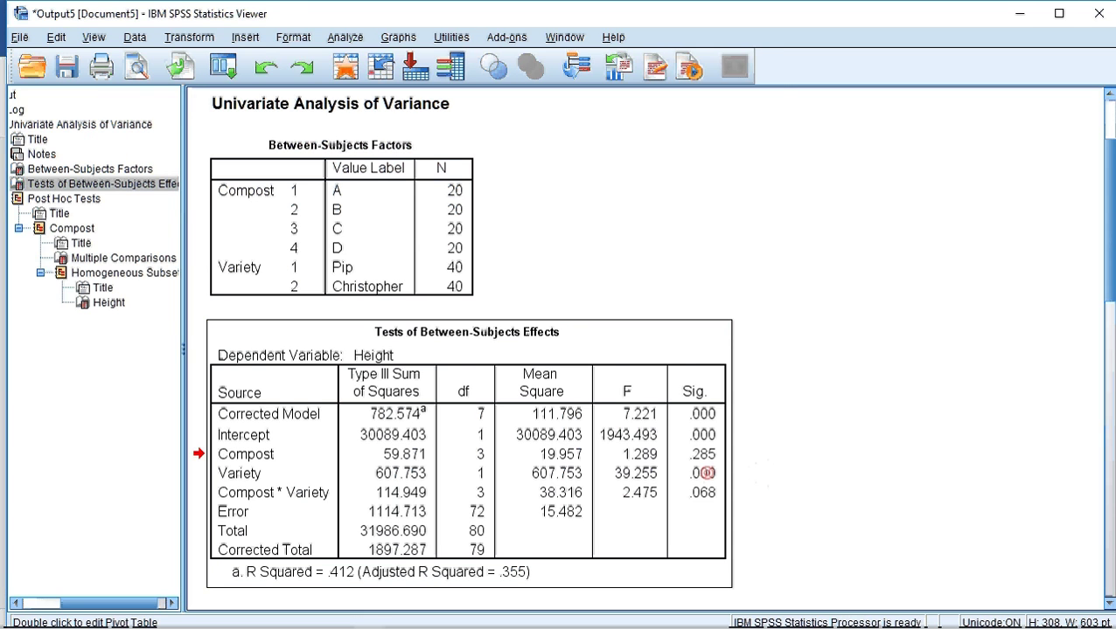
{"action": "double_click", "coordinate": [467, 455]}
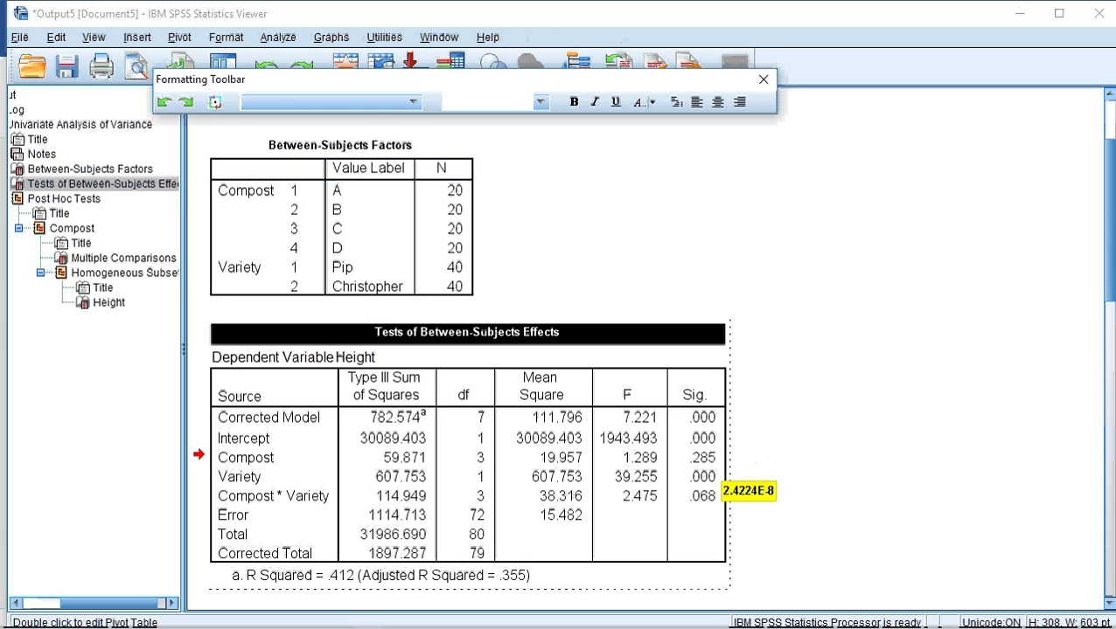
{"action": "key", "text": "Escape"}
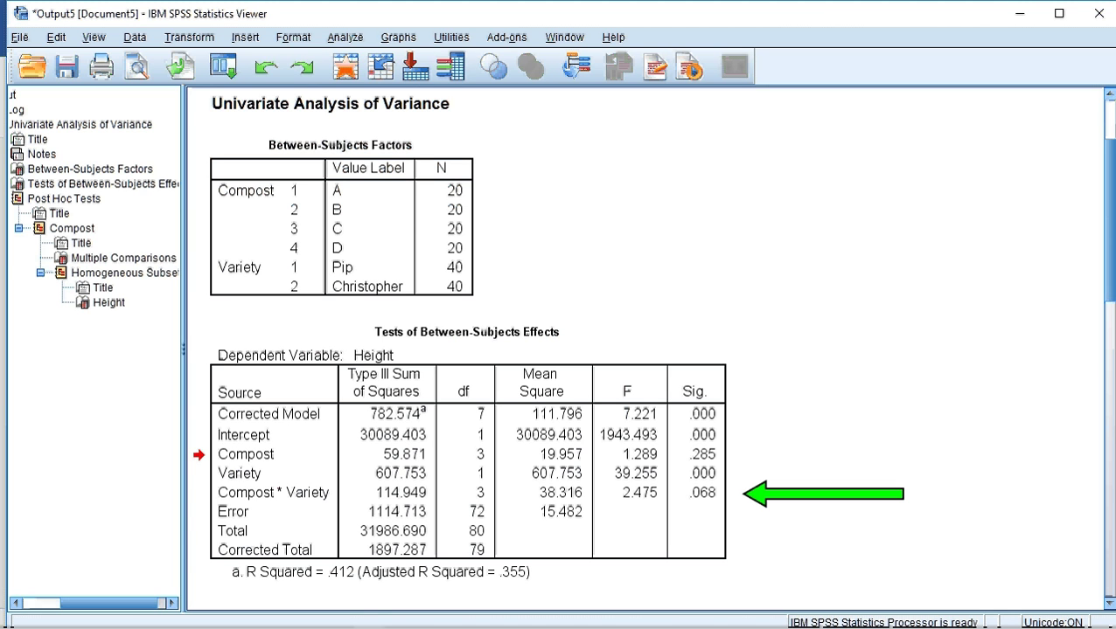
{"action": "left_click", "coordinate": [1107, 603]}
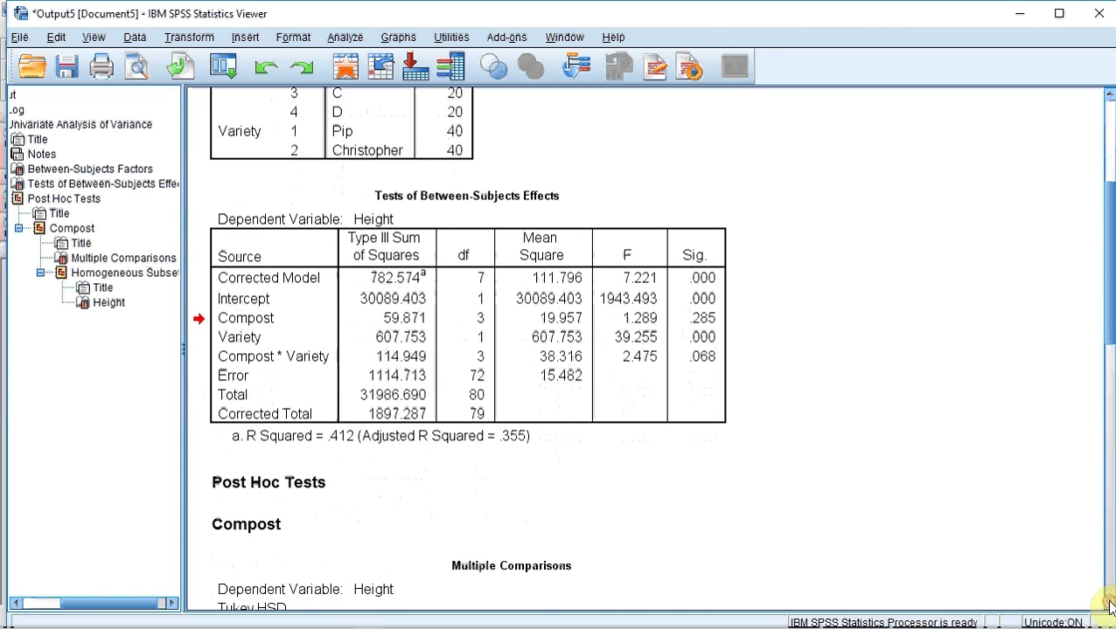
{"action": "left_click", "coordinate": [1107, 604]}
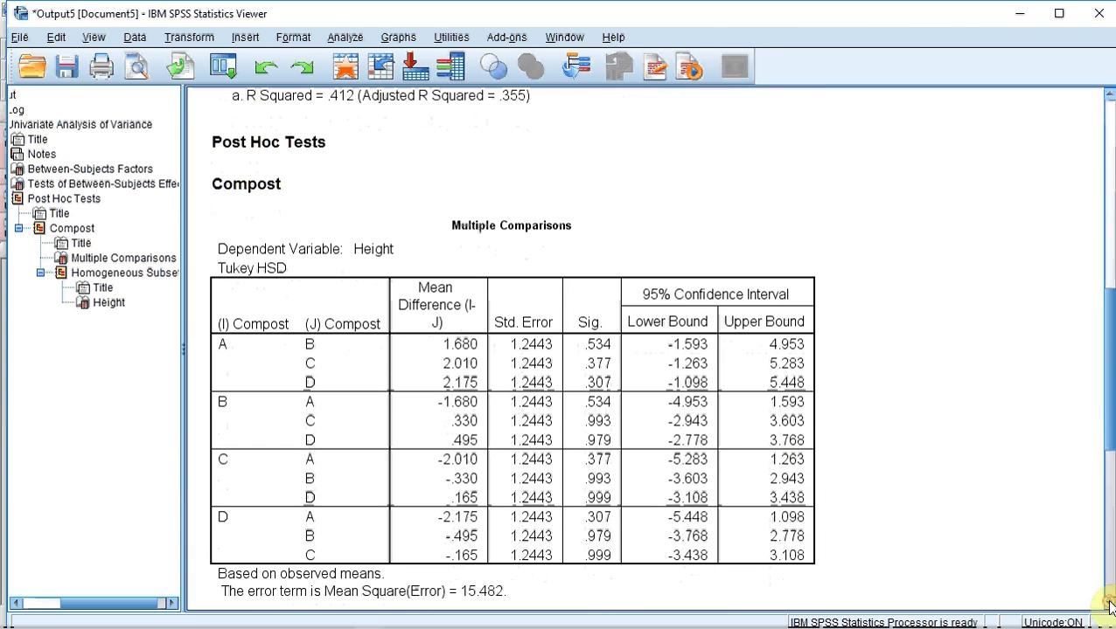